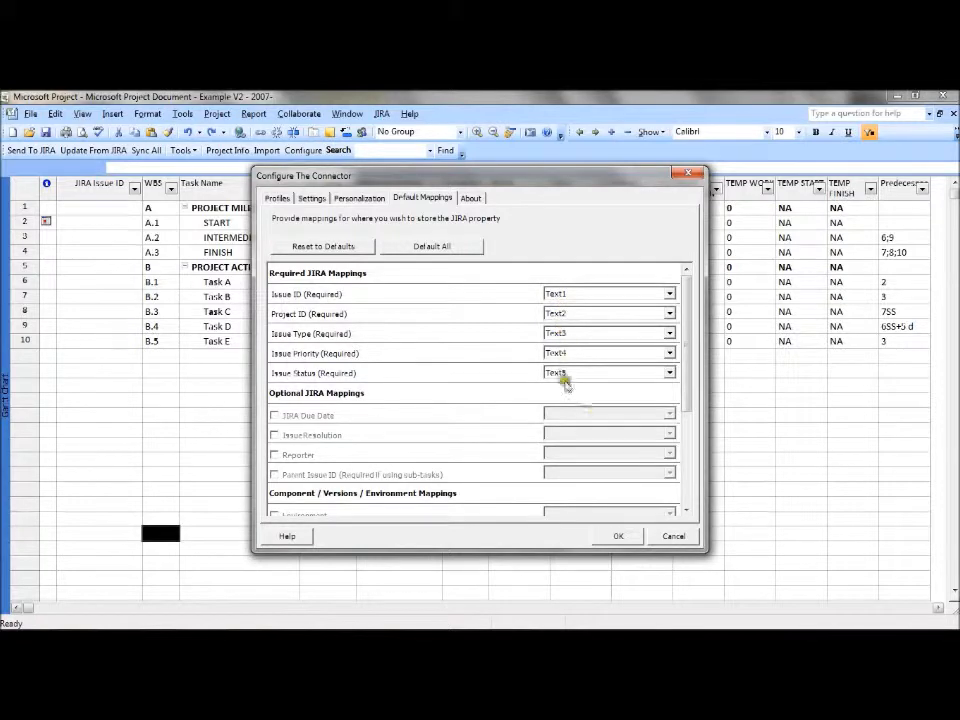
Review the default mappings of the required JIRA properties, Text1 to Text5, and accept the connector configuration
click(687, 418)
drag(687, 418, 673, 398)
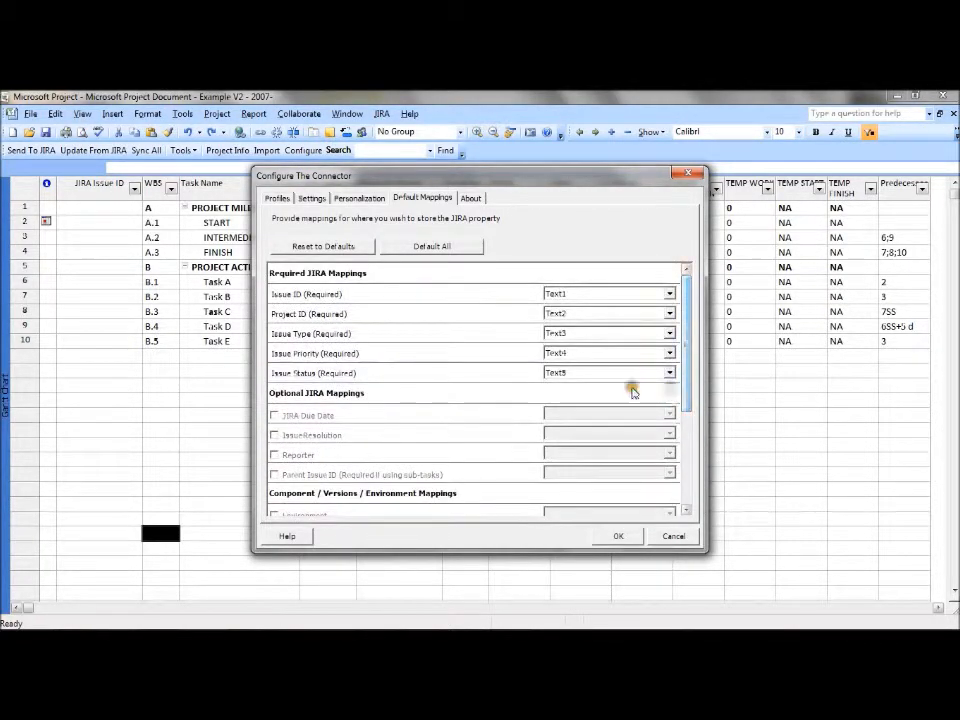
click(618, 536)
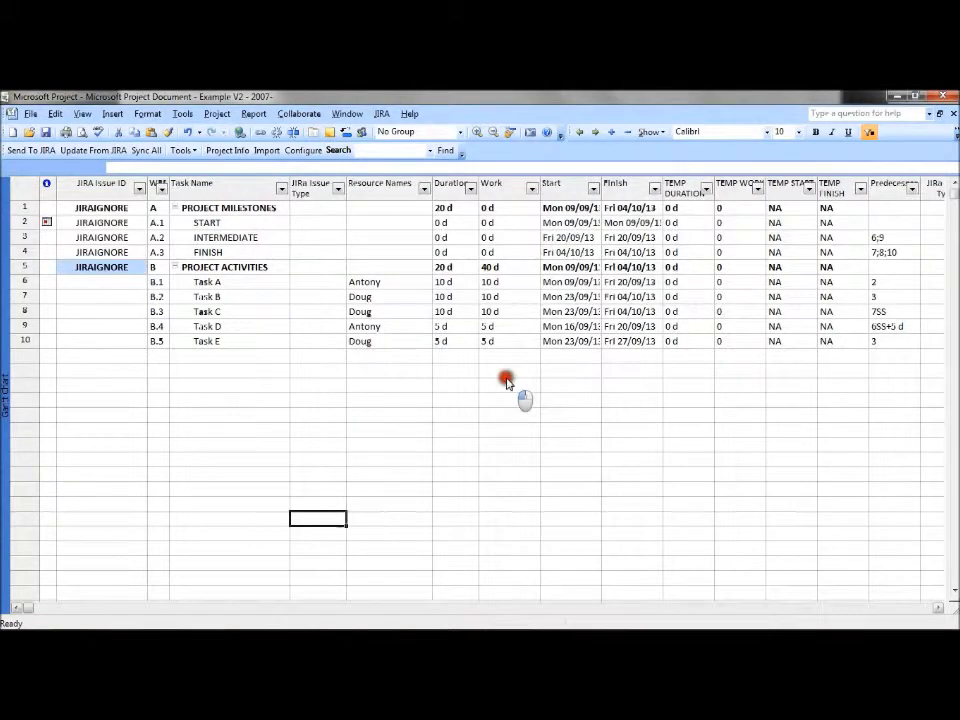
Send all tasks from the project plan to JIRA, automatically creating issues for tasks that are not linked
click(381, 113)
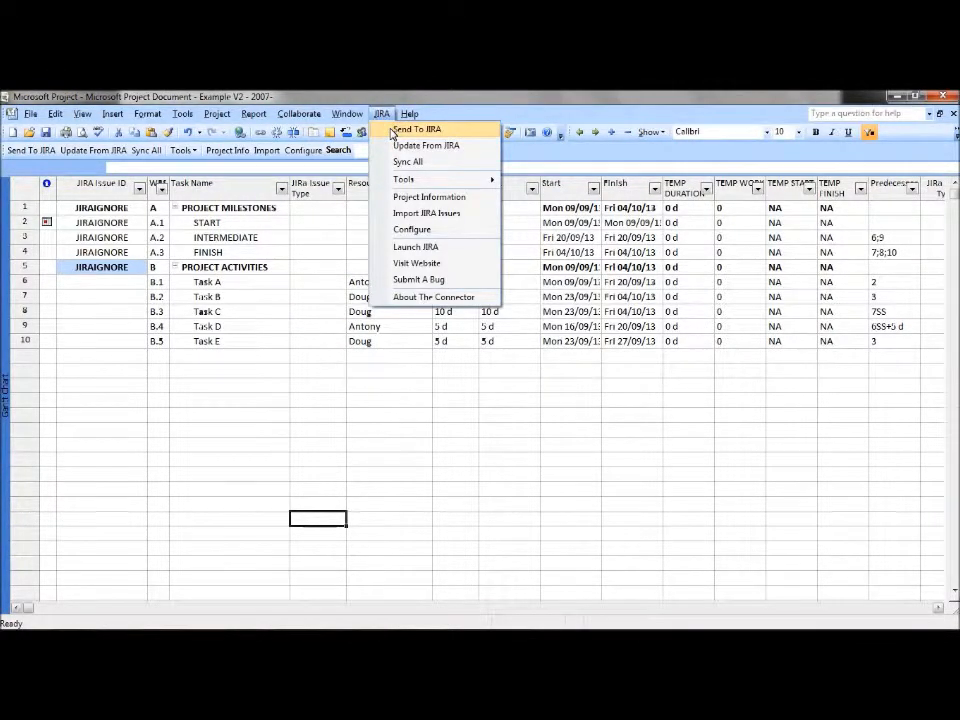
click(392, 130)
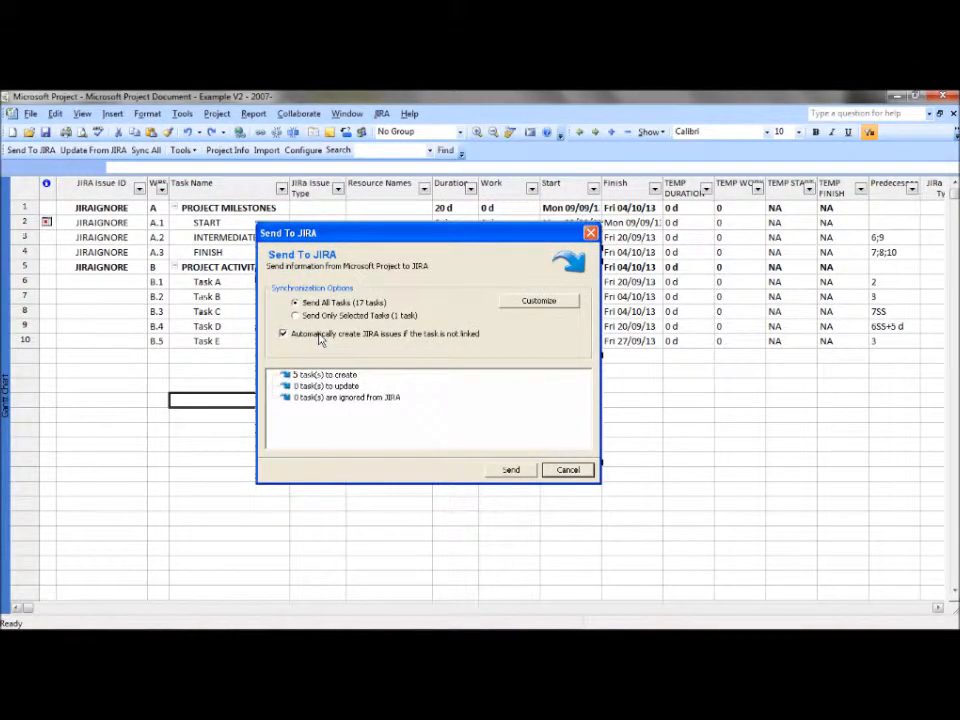
click(514, 471)
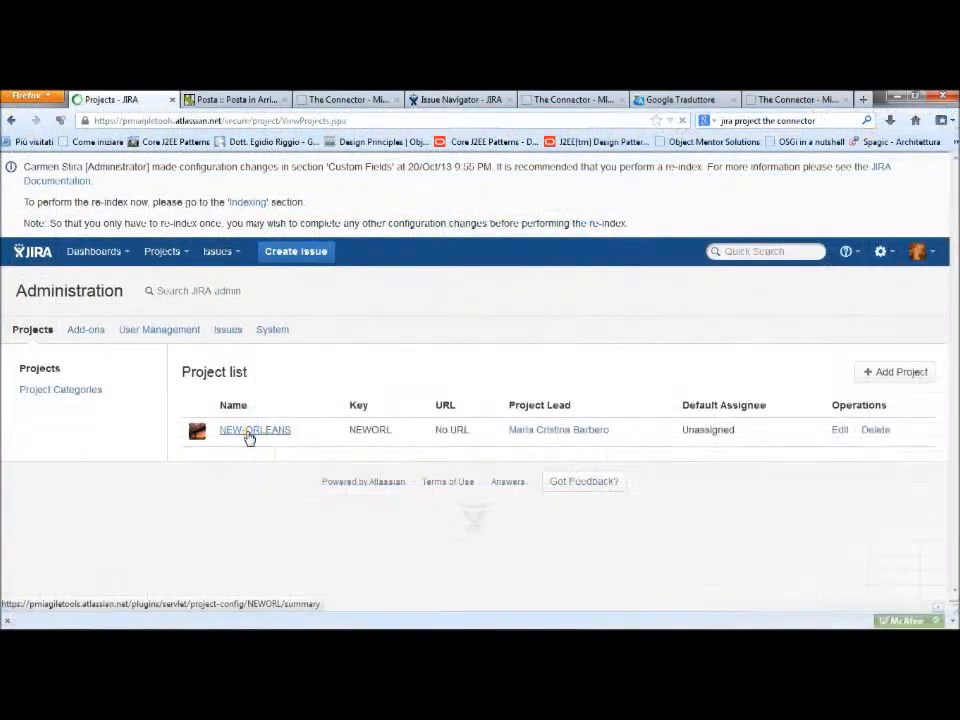
Switch to JIRA in the browser and open the issue list ordered by ascending summary
click(246, 432)
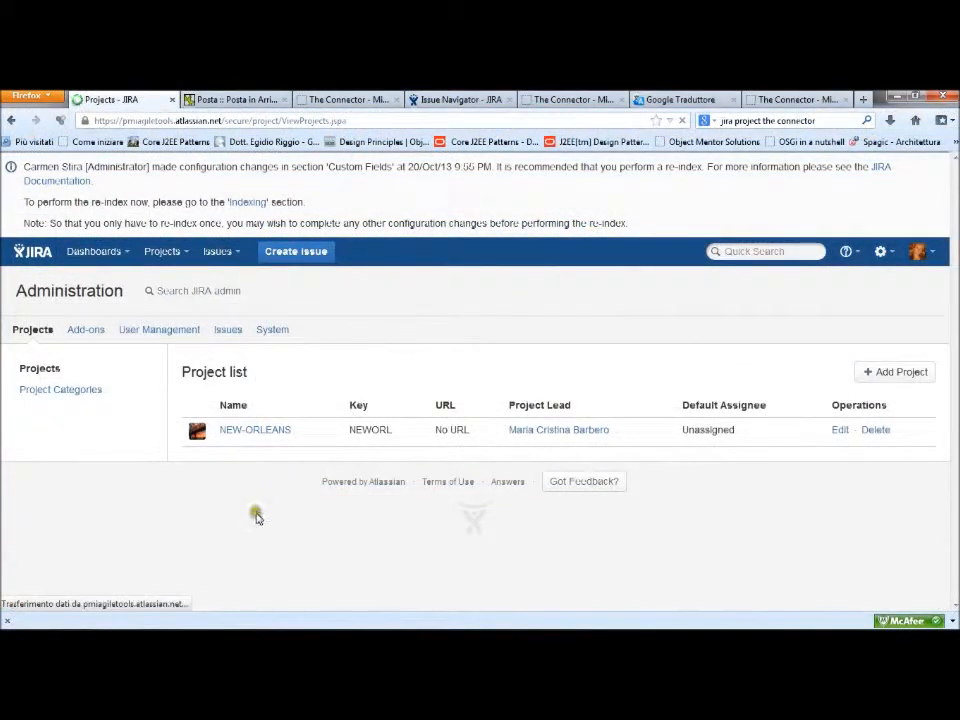
click(300, 121)
text(https://pmagiletools.atlassian.net/issues/?jql=ORDER BY summary ASC)
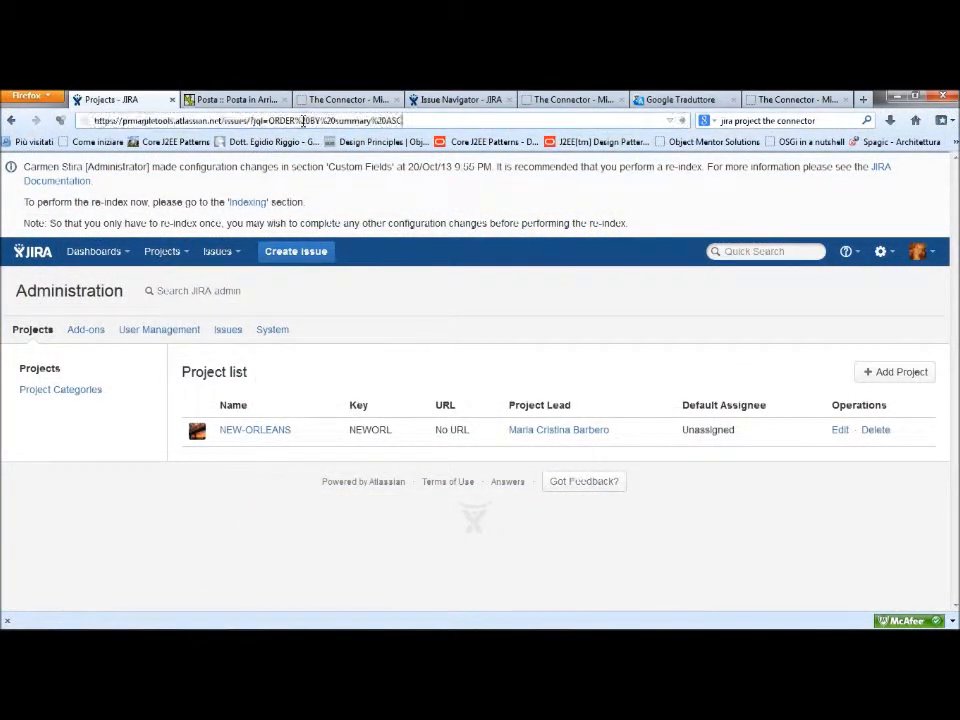
key(Return)
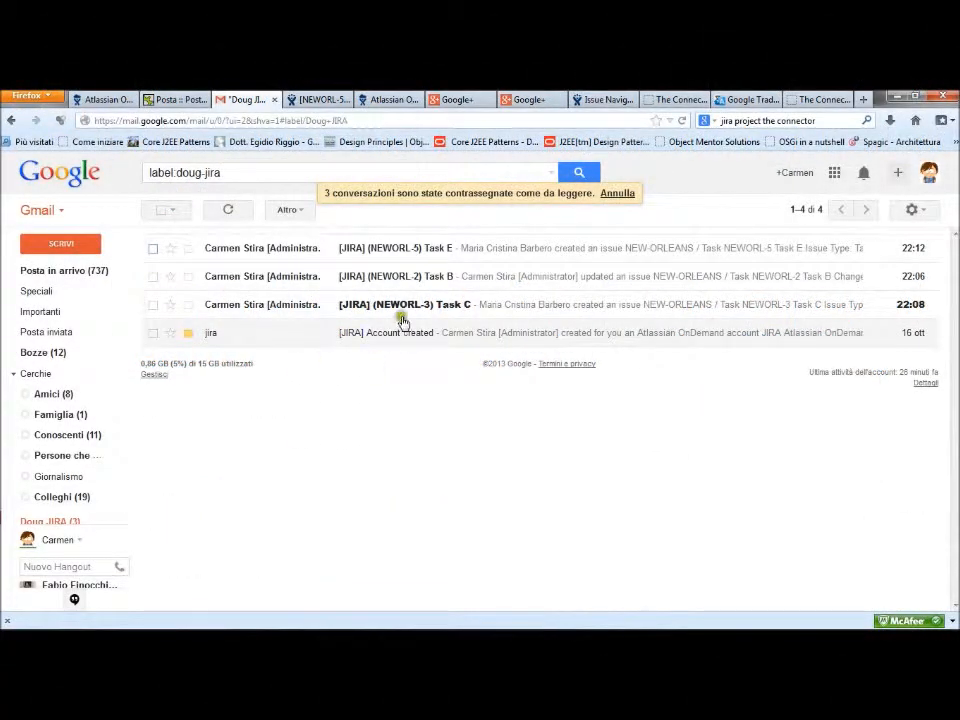
Read the Gmail notification about the creation of NEWORL-3 Task C, including its assignee, due date and estimates
click(448, 312)
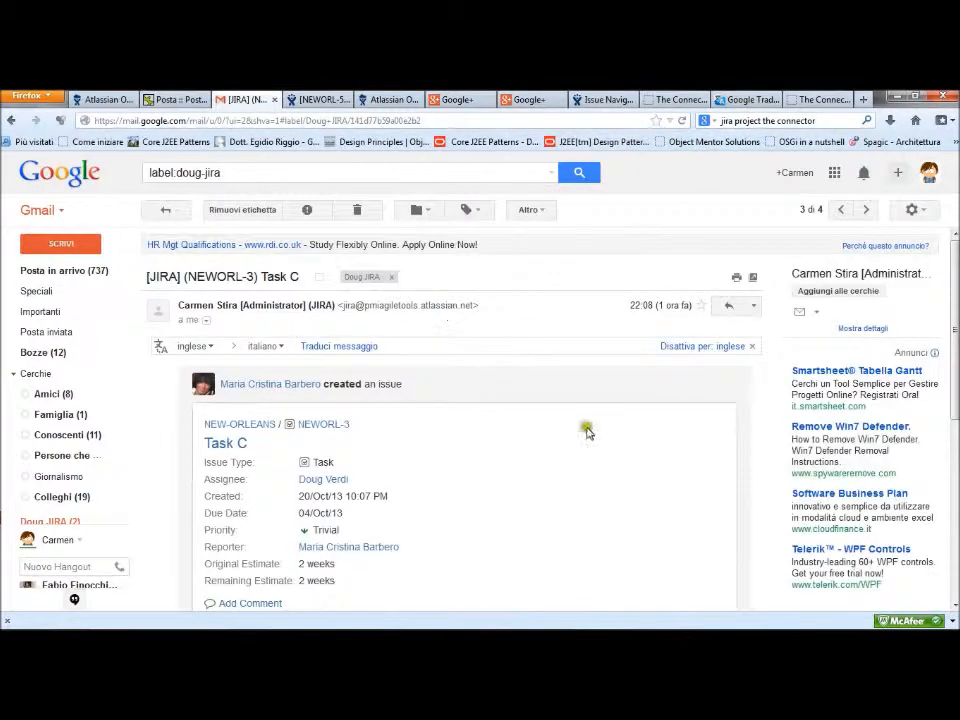
scroll(585, 428, down, 1)
scroll(450, 400, down, 1)
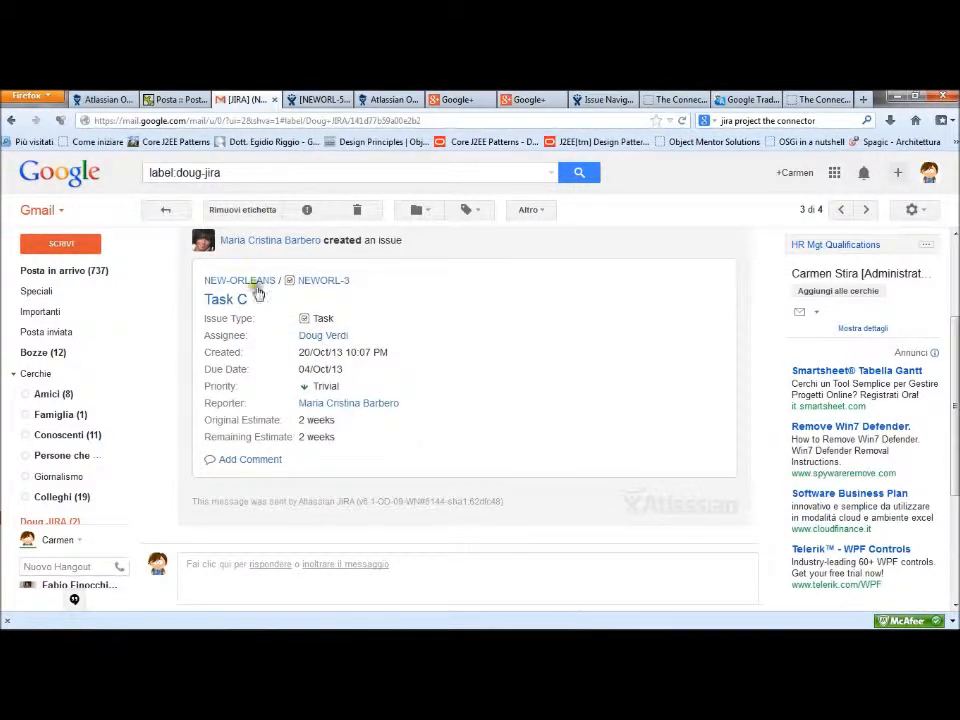
Open issue NEWORL-3 from the notification and log in to JIRA with the team leader's username and password
click(323, 282)
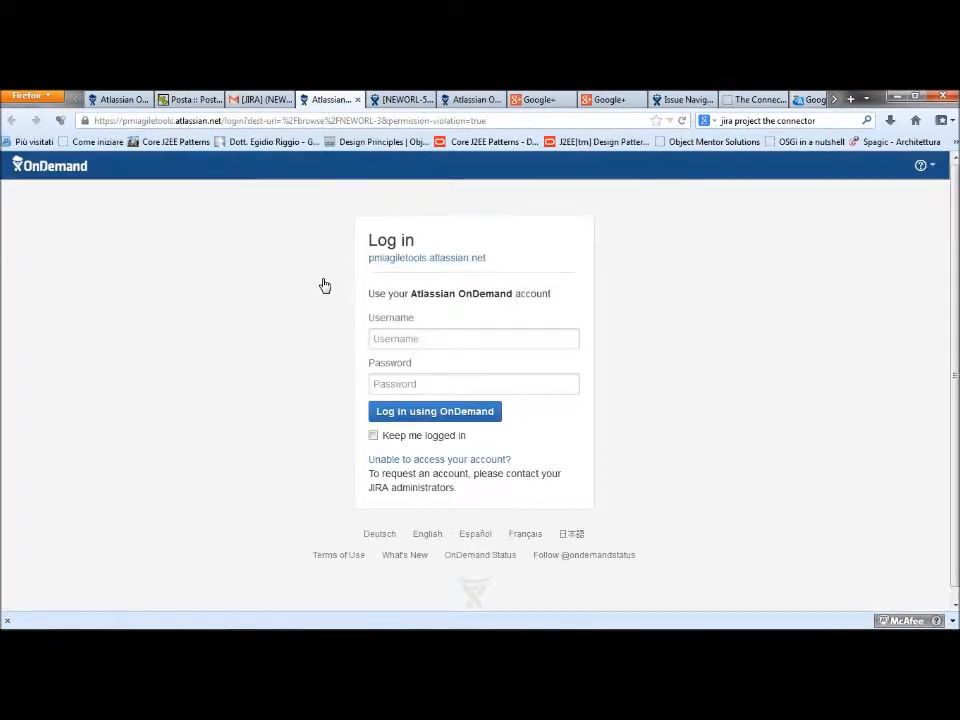
click(389, 334)
text(Doug)
key(Down)
key(Tab)
text(*)
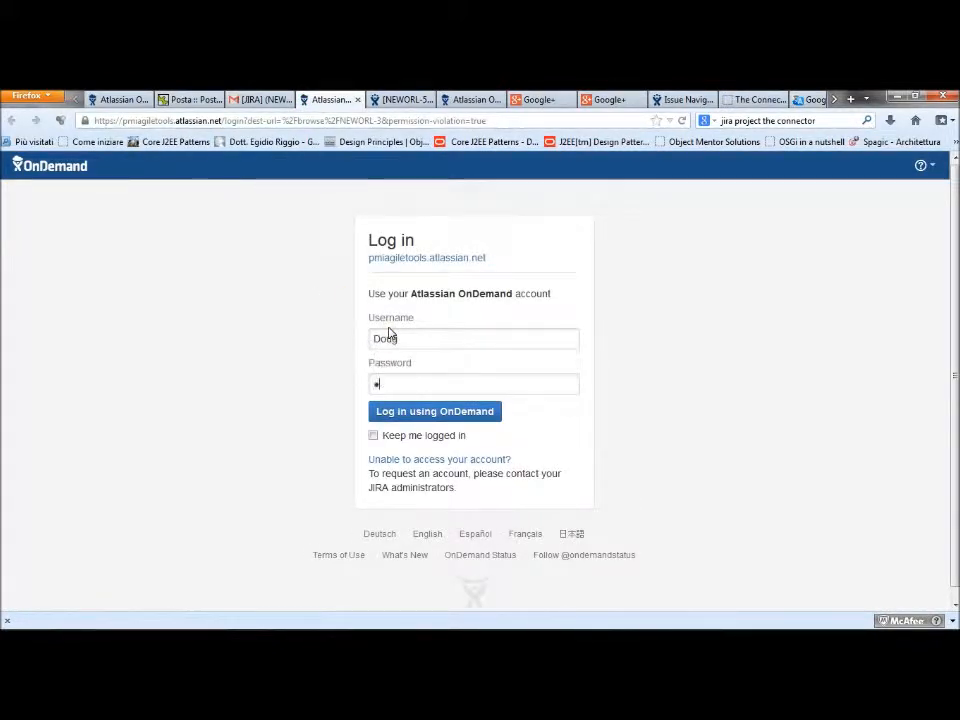
click(403, 416)
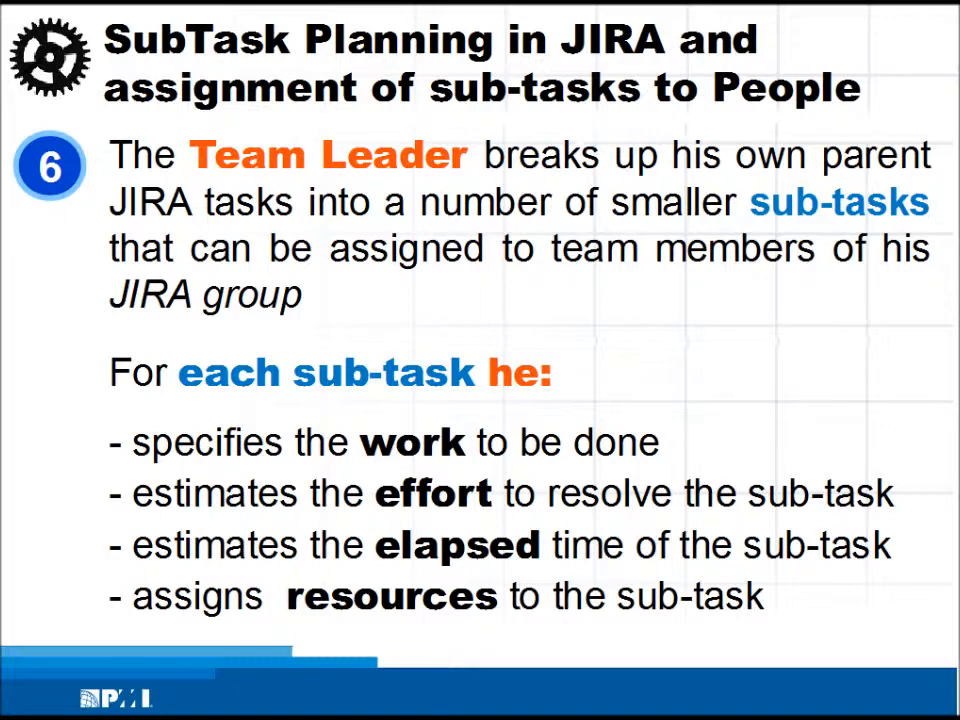
Start a new sub-task under Task E with the summary Task E.3
click(205, 217)
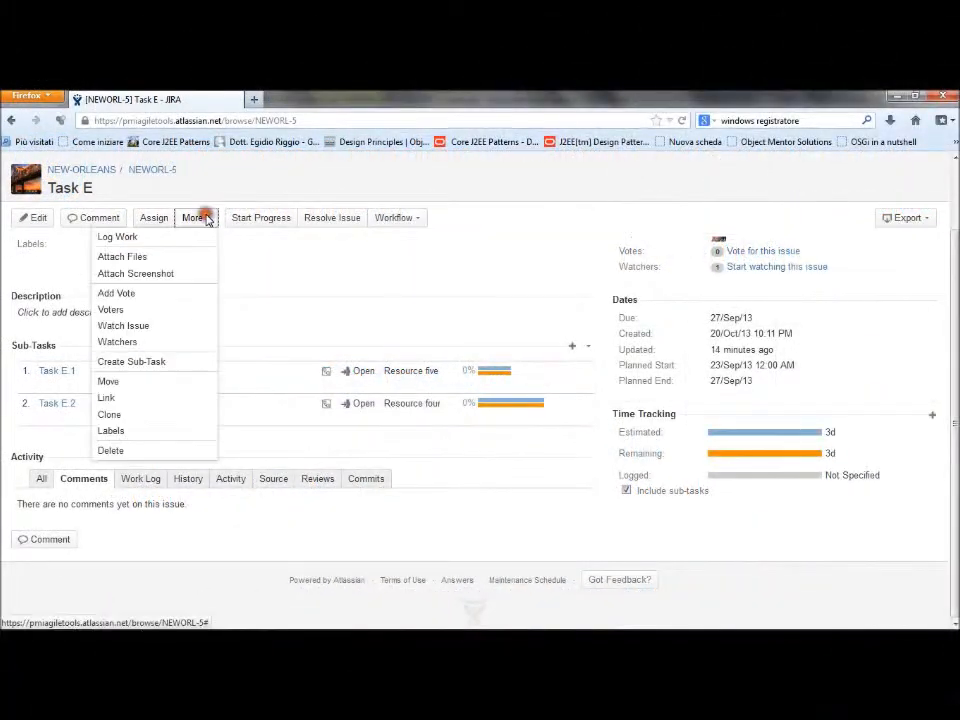
click(184, 364)
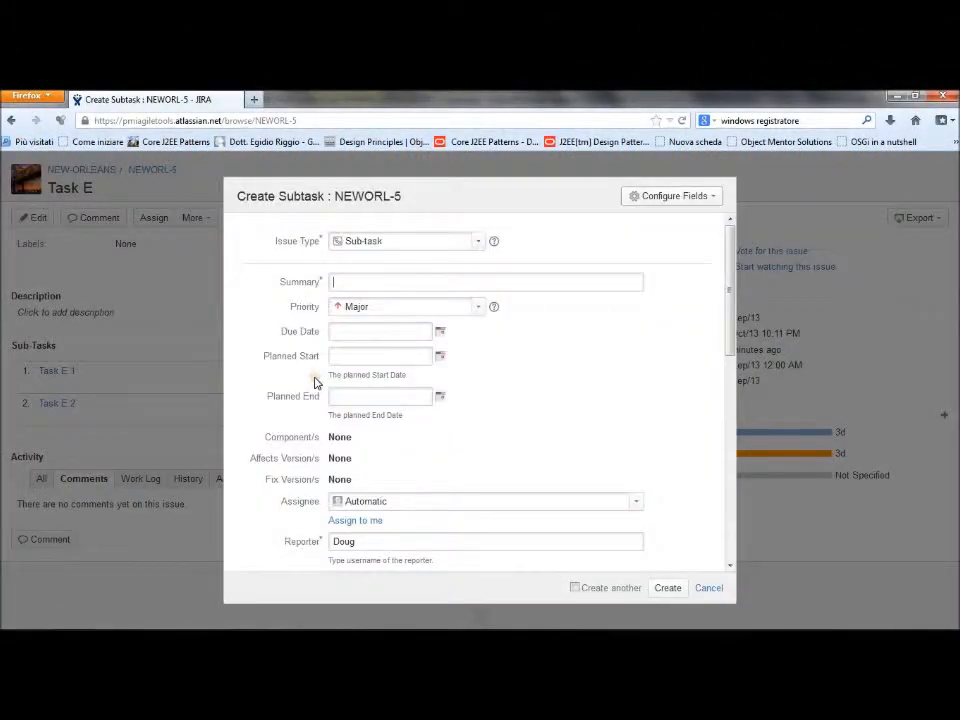
text(Task E.3)
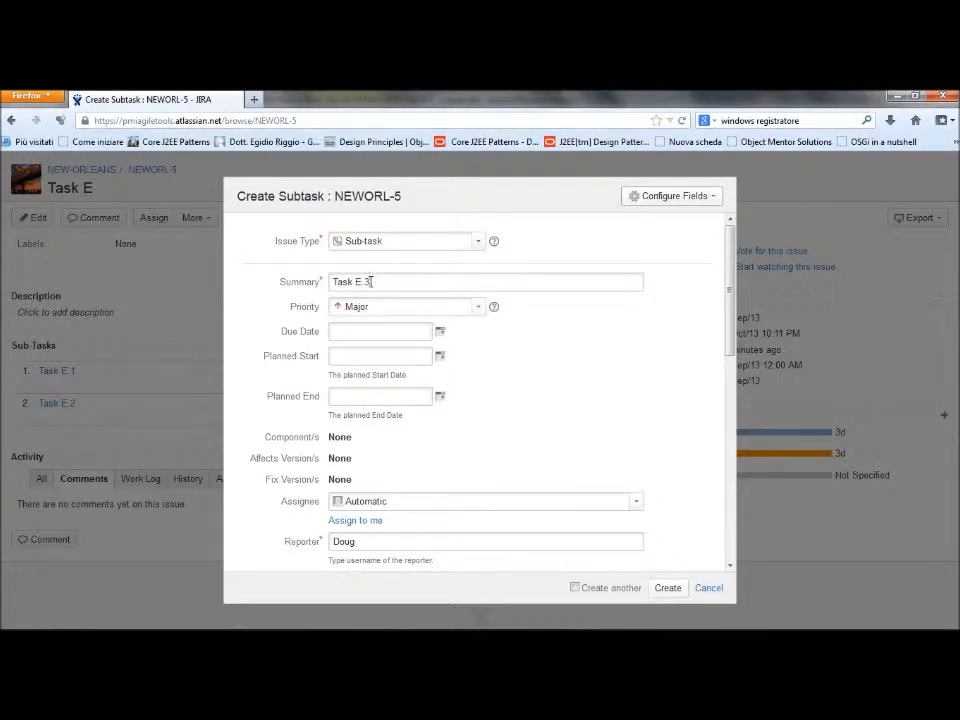
drag(361, 347, 358, 337)
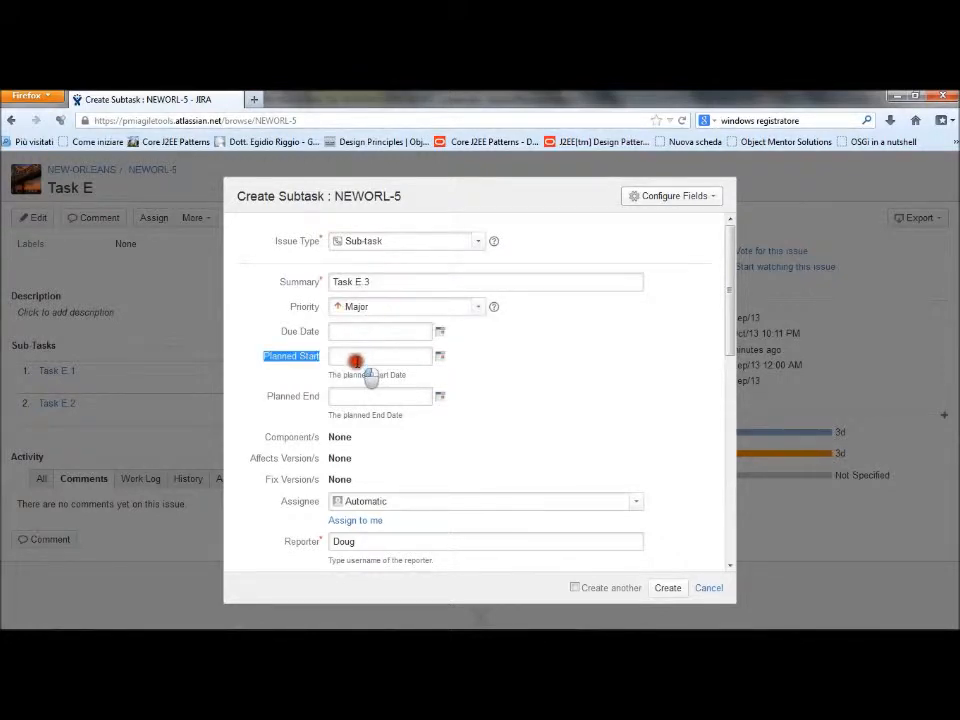
Set the sub-task's planned start to 27/Sep/13 12:00 AM and its planned end to 24/Oct/13
click(356, 357)
text(27)
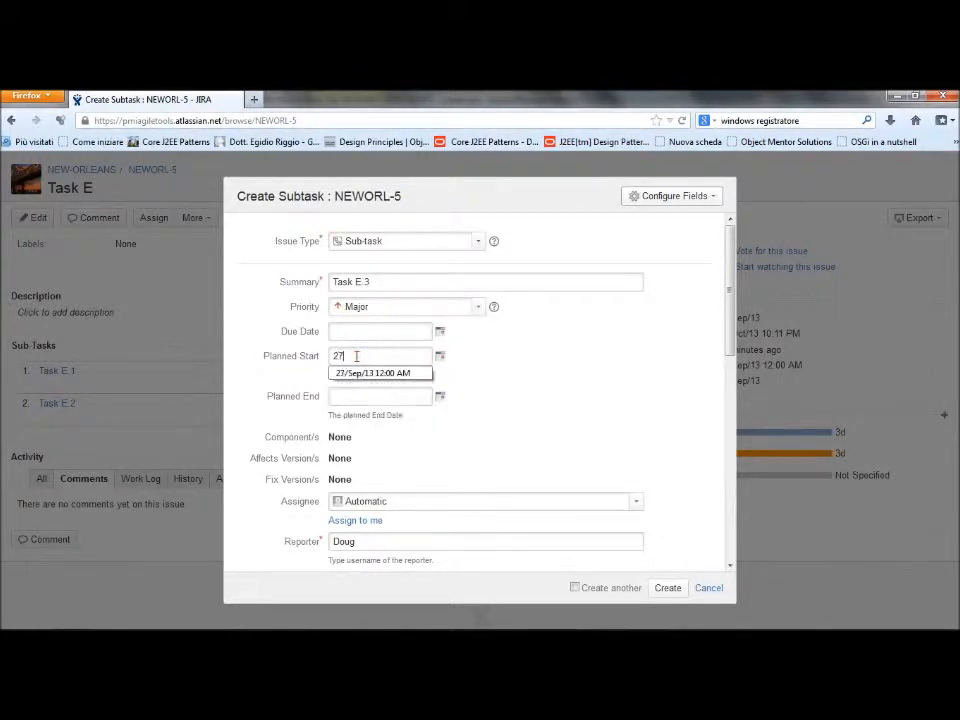
key(Down)
key(Return)
click(349, 396)
text(24)
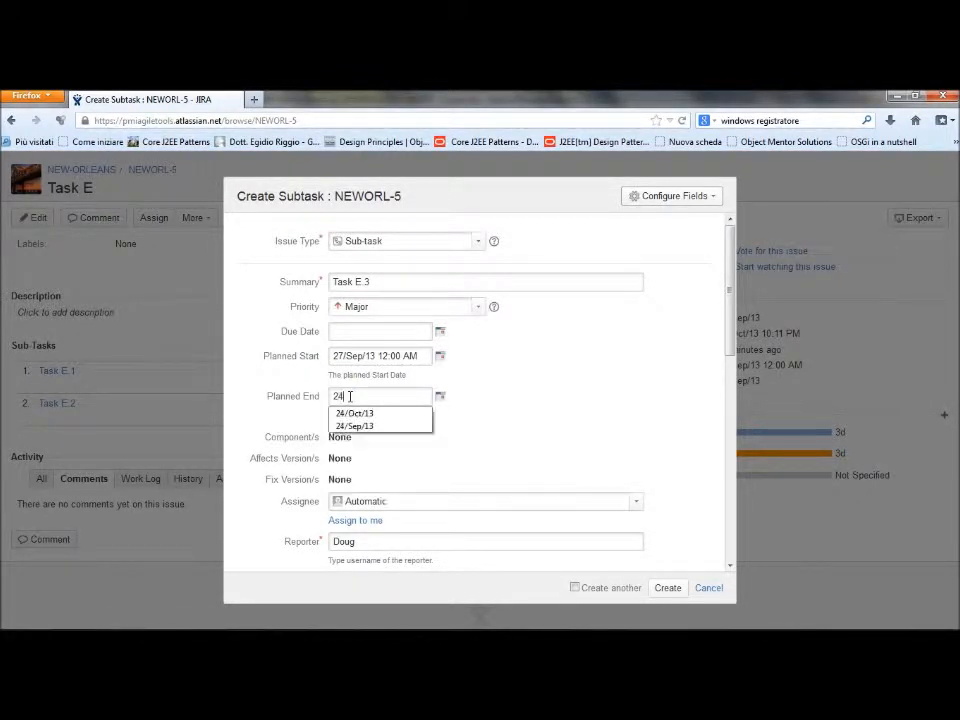
key(Down)
key(Return)
Assign the Task E.3 sub-task to Resource six
click(447, 501)
text(Resou)
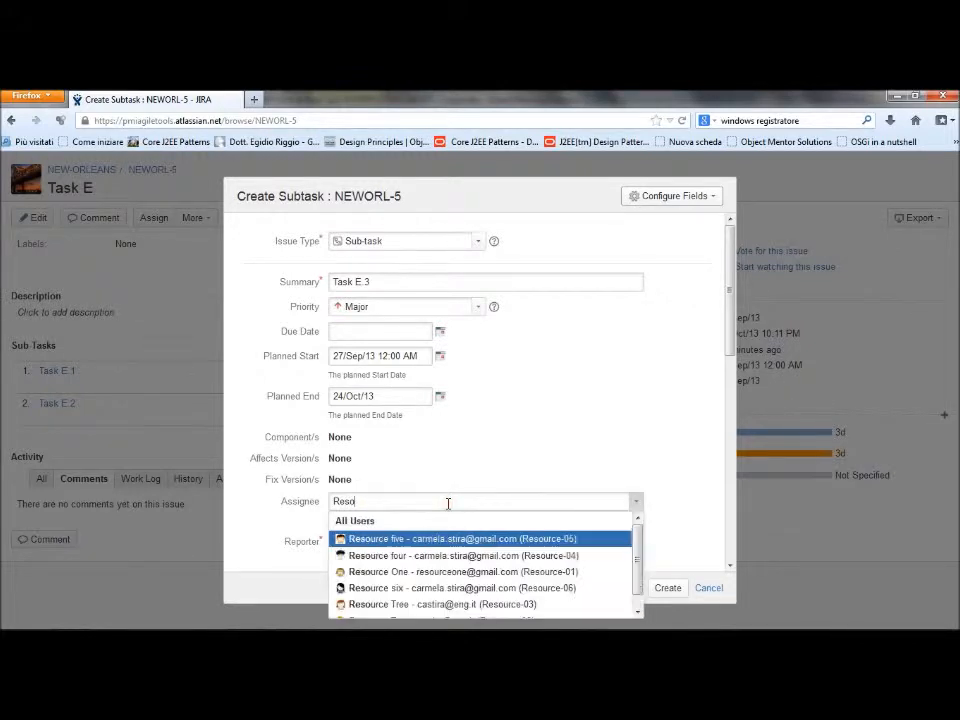
key(Down)
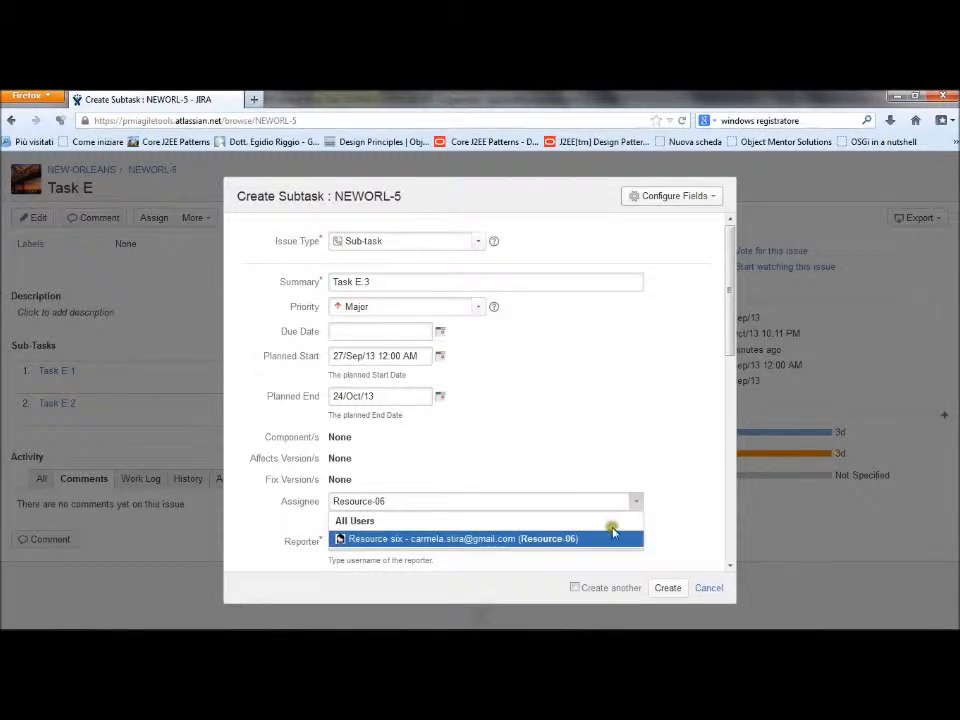
click(621, 538)
Describe the sub-task as "bla bla bla ...", set its original estimate to 2d, and create it
drag(731, 332, 714, 439)
click(595, 447)
text(bla bla bla ..)
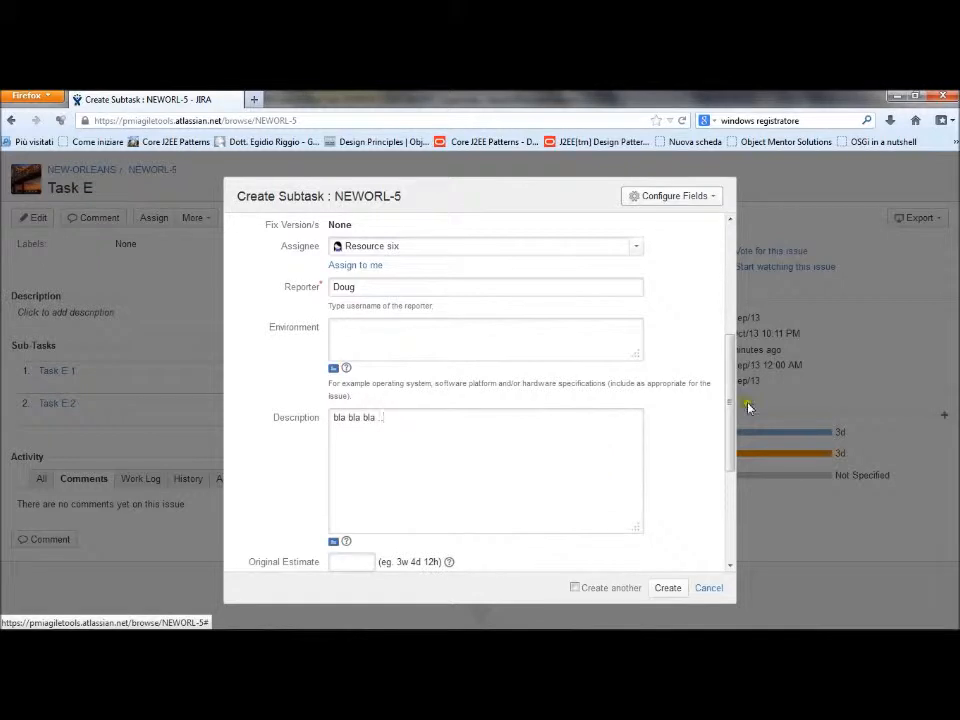
drag(729, 424, 737, 500)
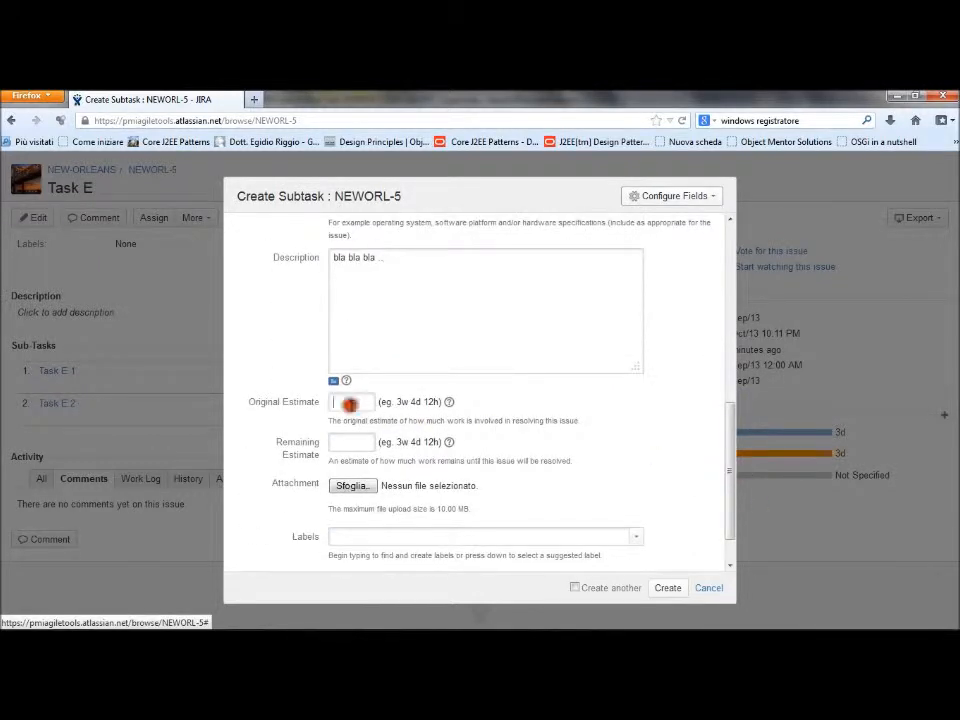
text(2d)
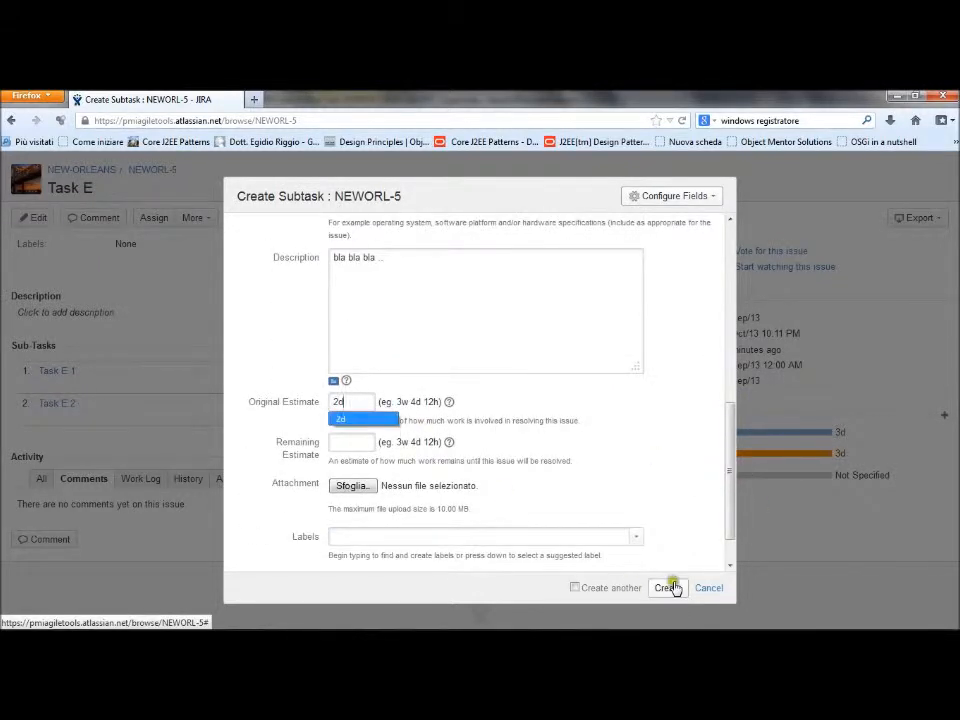
click(668, 588)
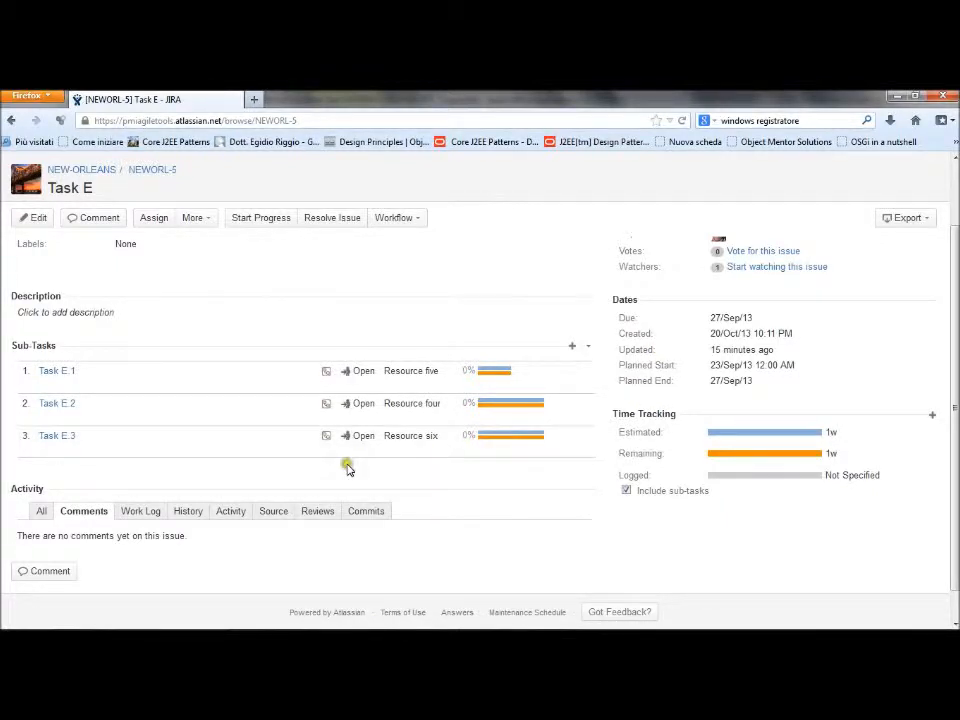
Open sub-task Task E.3 for review, and start progress on parent issue Task C
click(58, 437)
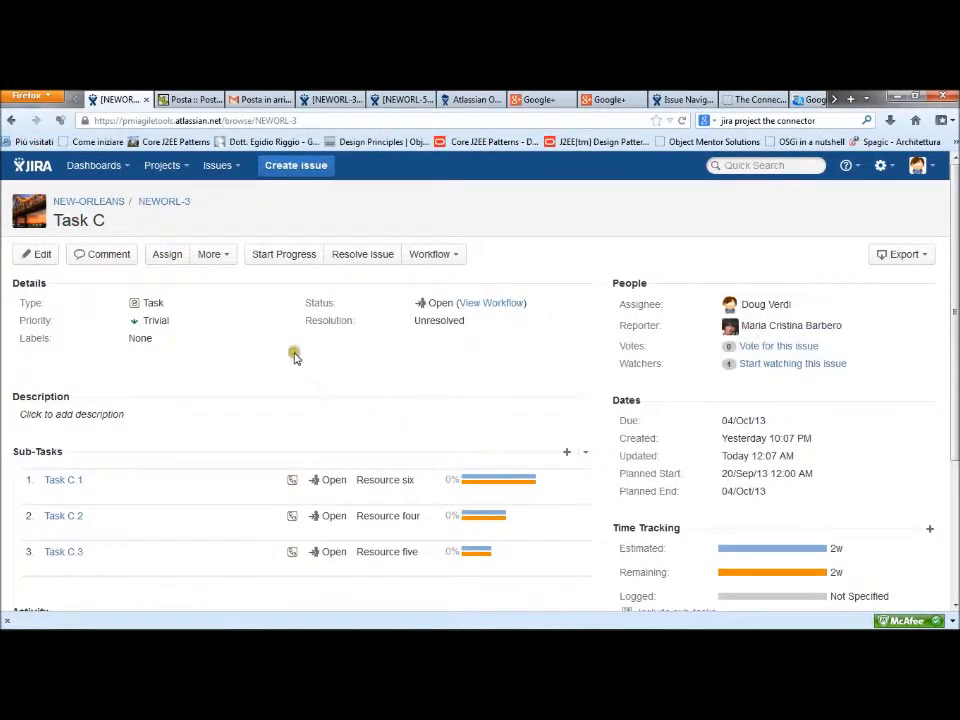
click(281, 256)
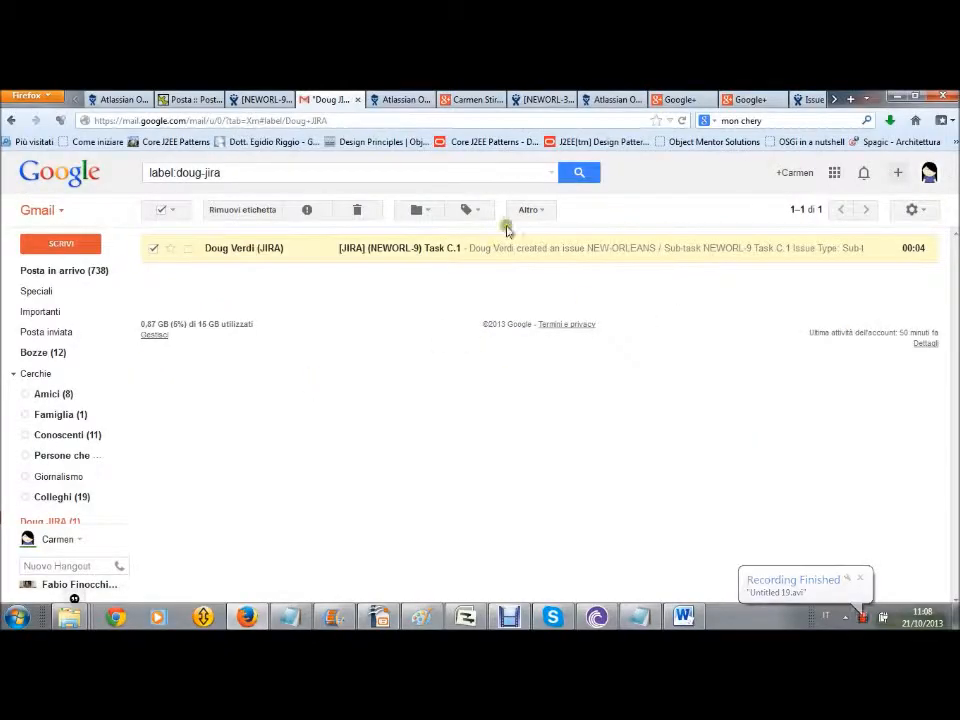
Open sub-task NEWORL-9 Task C.1 from its notification e-mail and log in to JIRA with the team member's username and password
click(506, 246)
scroll(362, 376, down, 2)
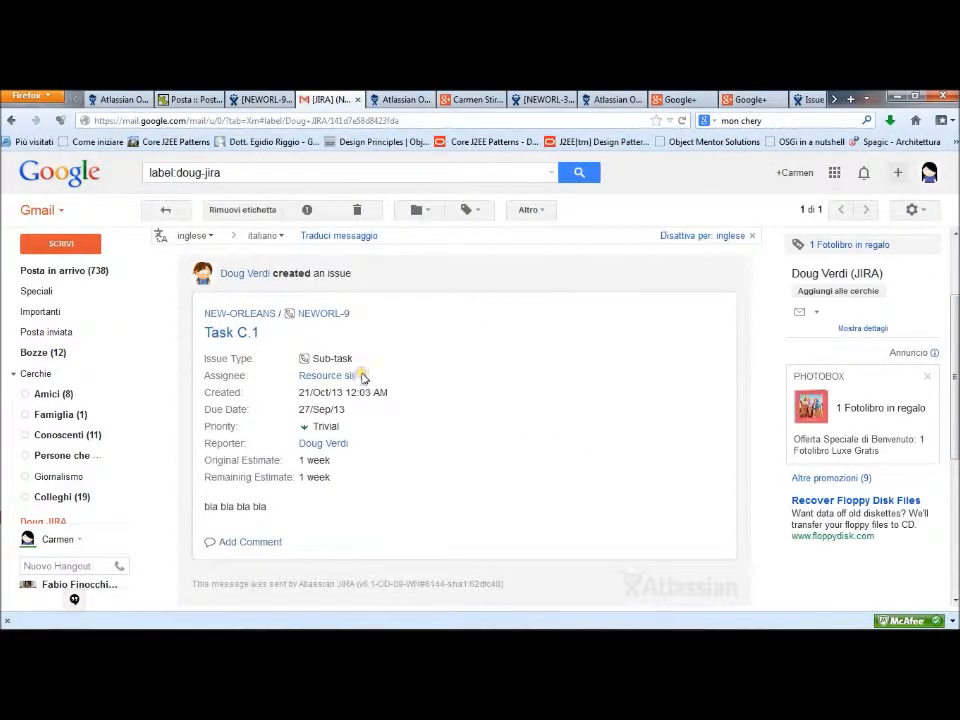
click(320, 315)
text(Re)
key(Down)
key(Tab)
text(•)
click(407, 415)
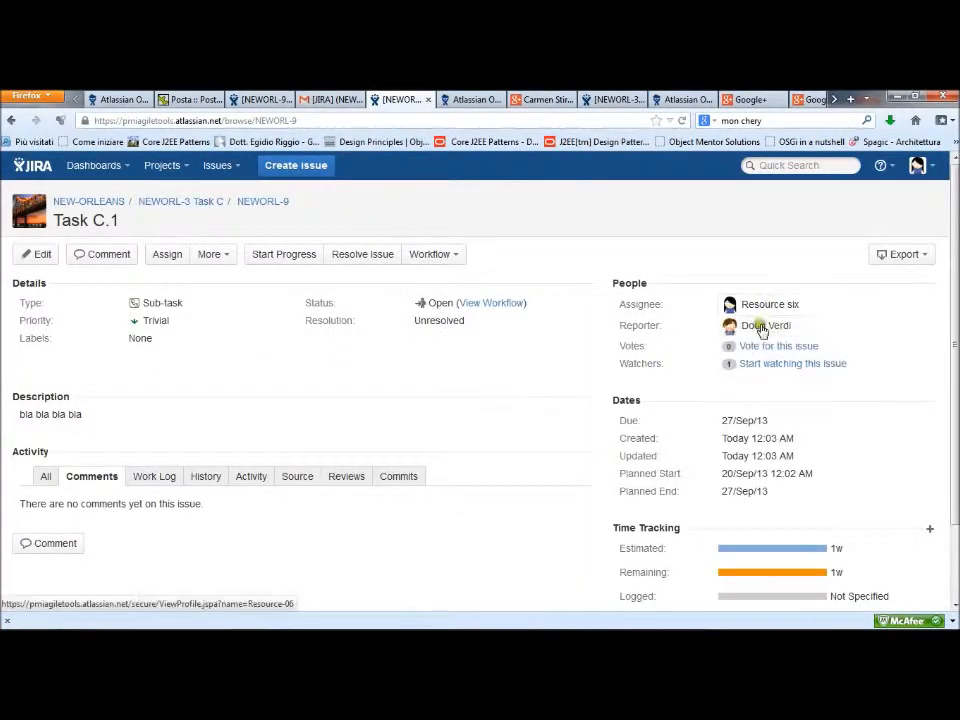
Start progress on Task C.1 and log 1d of work described as "bla bla bla bla", with the remaining estimate adjusted automatically
scroll(951, 478, down, 2)
scroll(399, 392, up, 2)
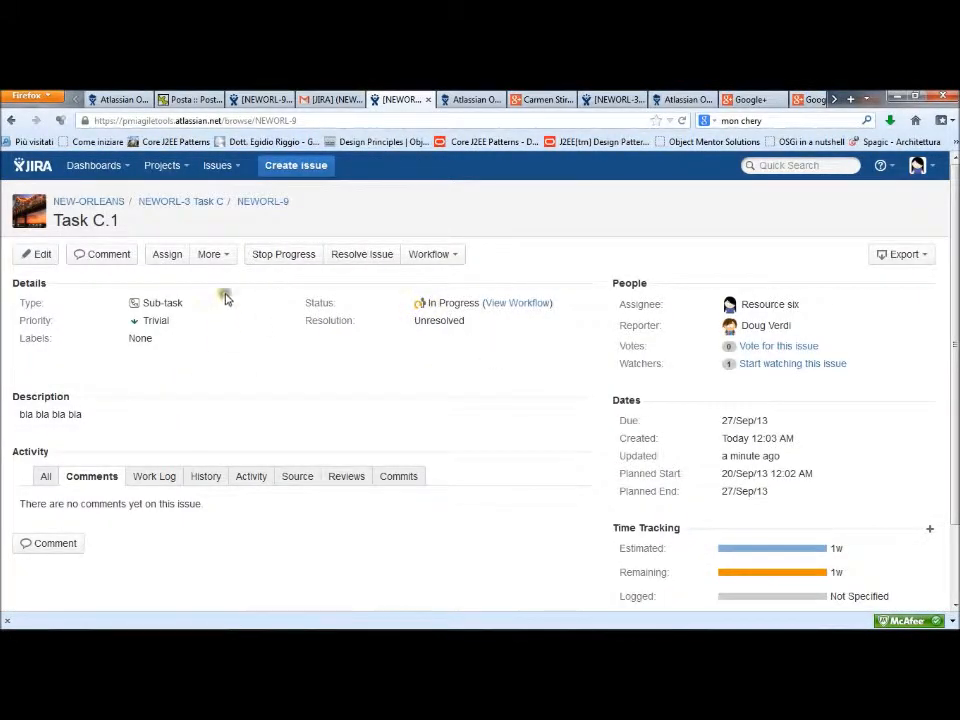
click(224, 254)
click(186, 279)
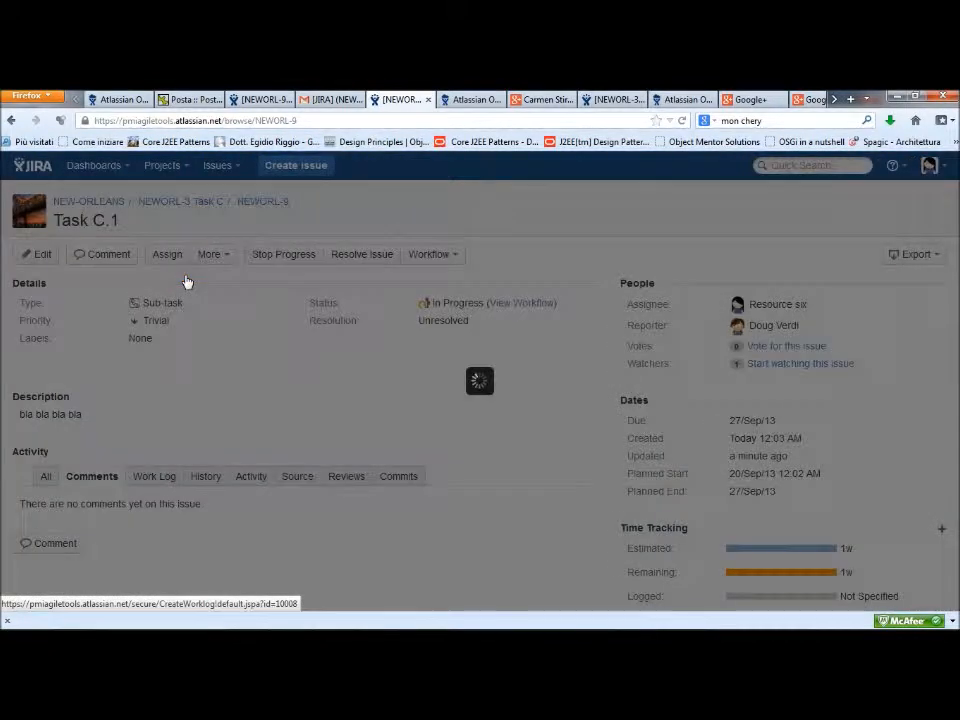
text(1d)
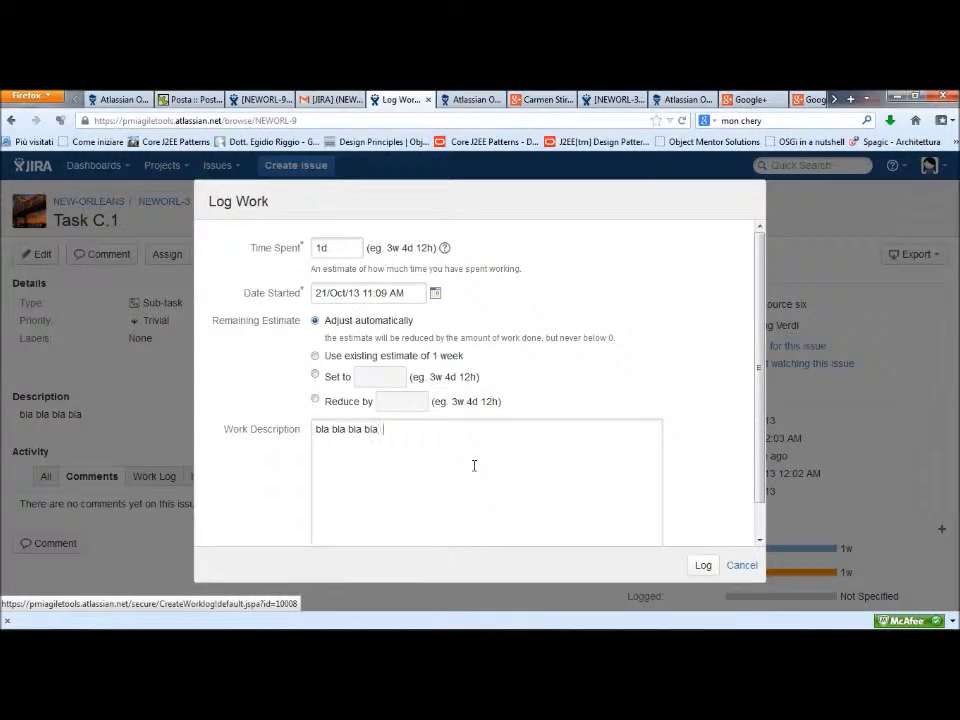
click(703, 565)
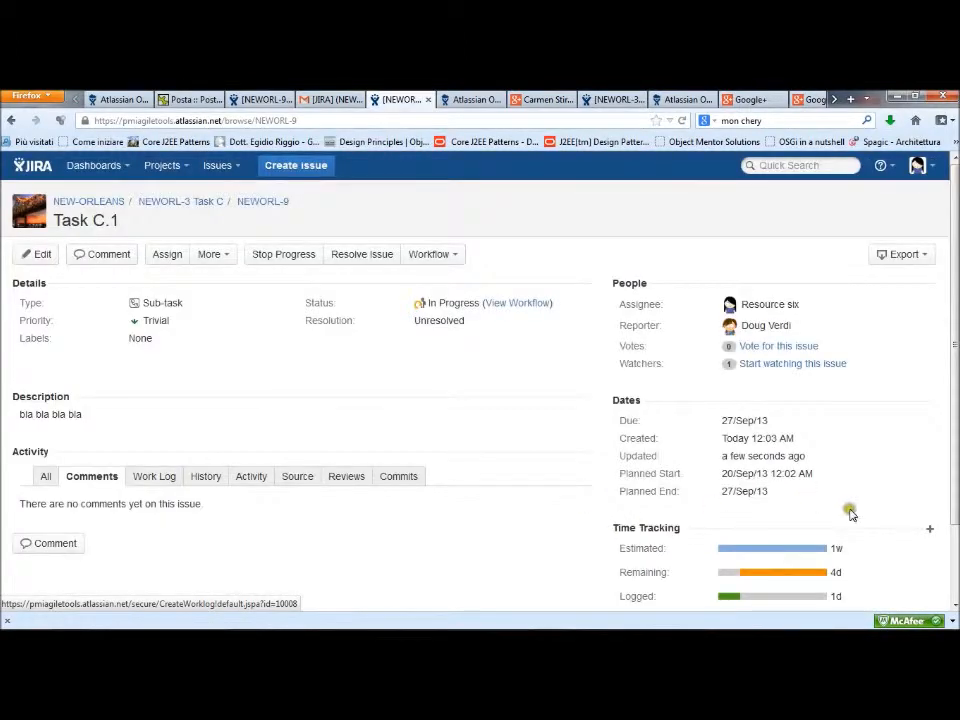
Check the time tracking of Task C.1 and open its parent issue, Task C
scroll(790, 515, down, 1)
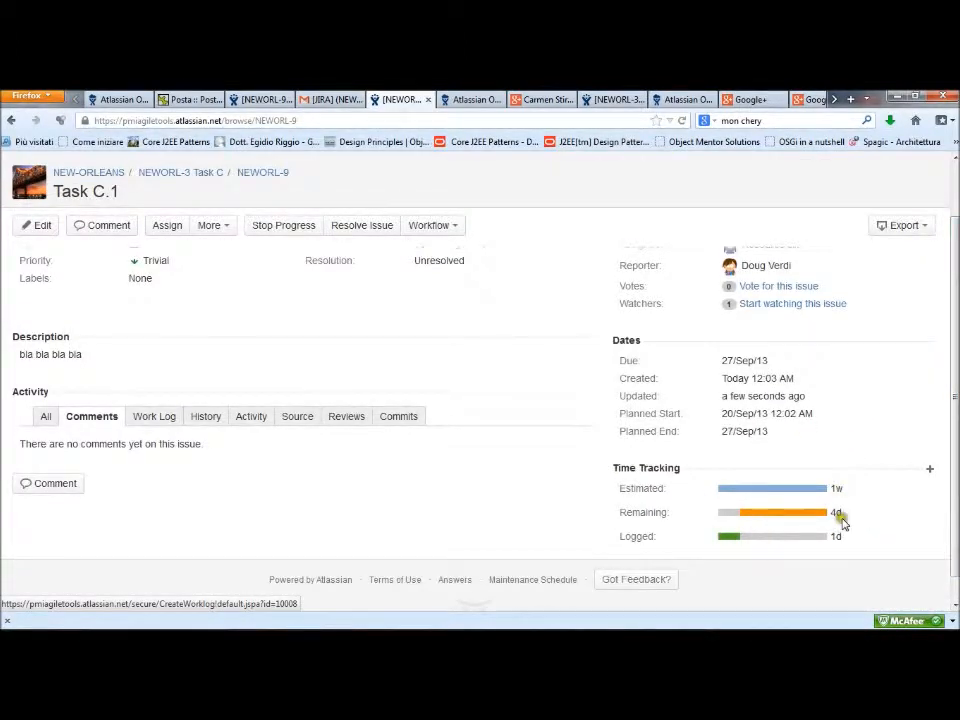
scroll(678, 380, up, 1)
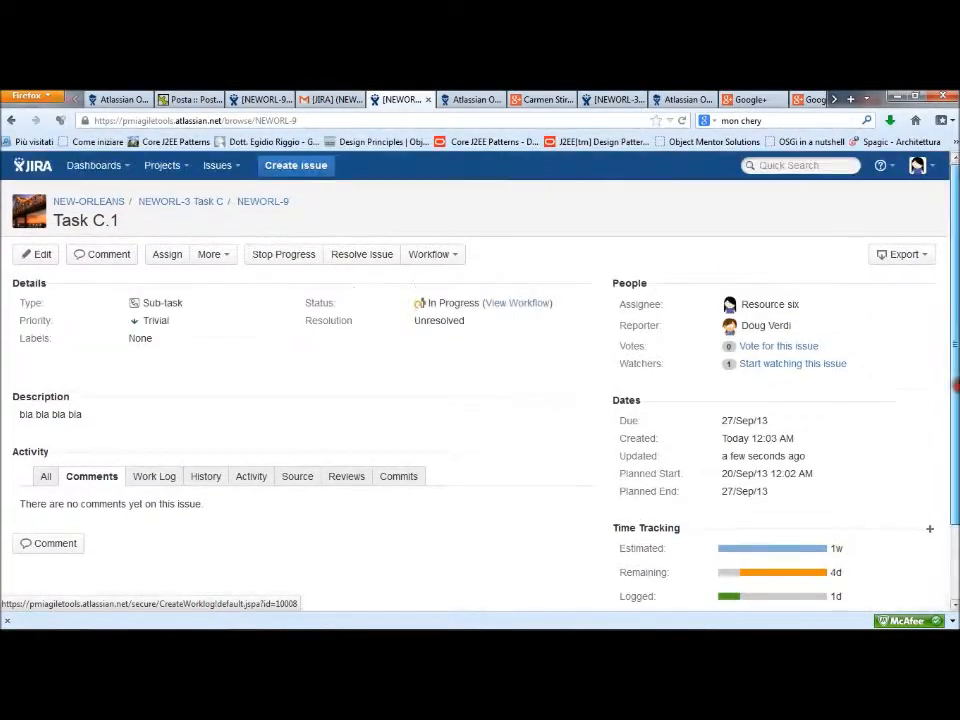
click(190, 206)
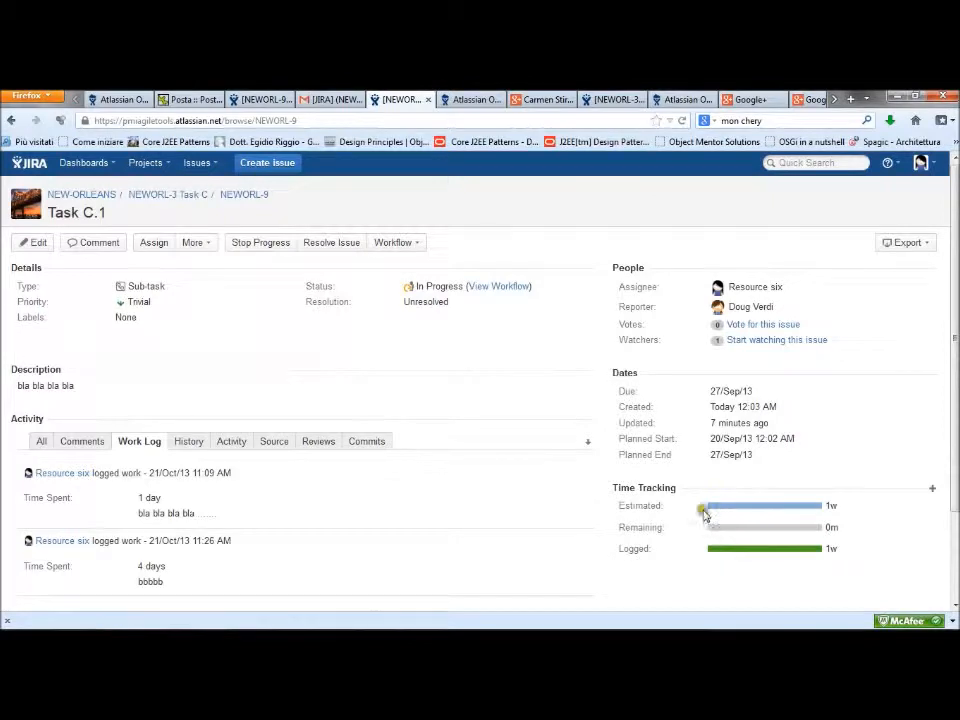
Resolve sub-task Task C.1 as Fixed with a short comment and return to parent issue Task C
click(326, 244)
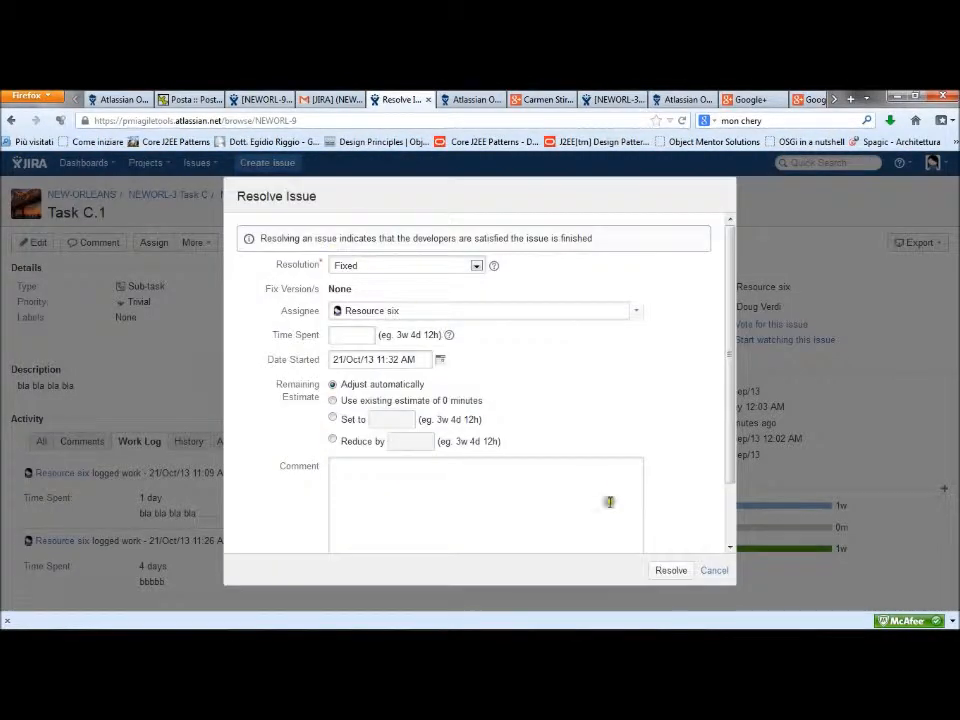
text(la b)
click(660, 577)
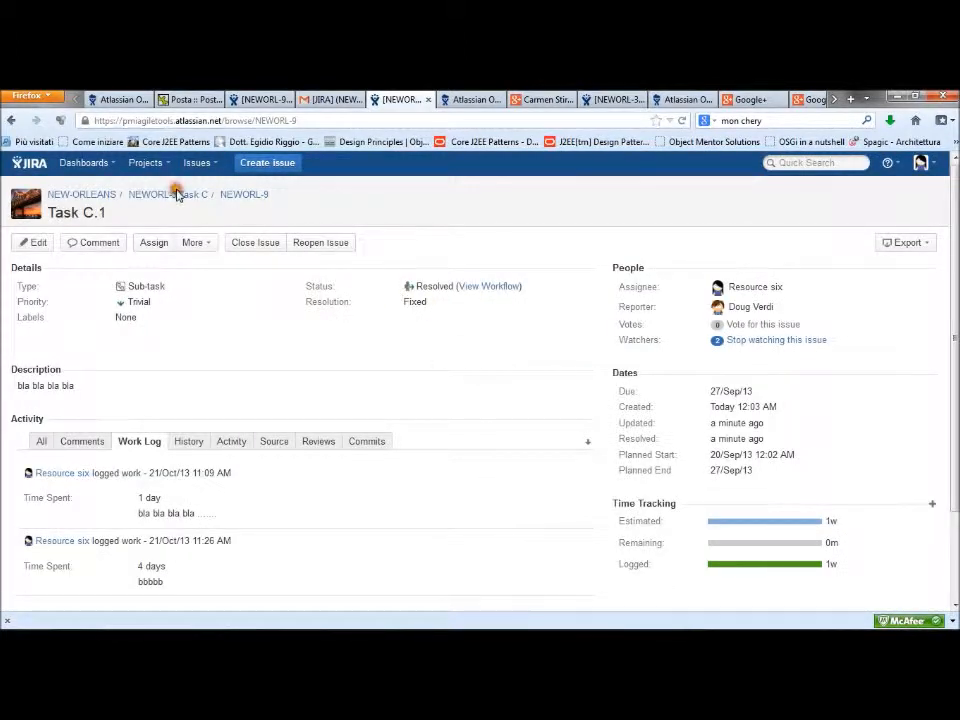
click(176, 193)
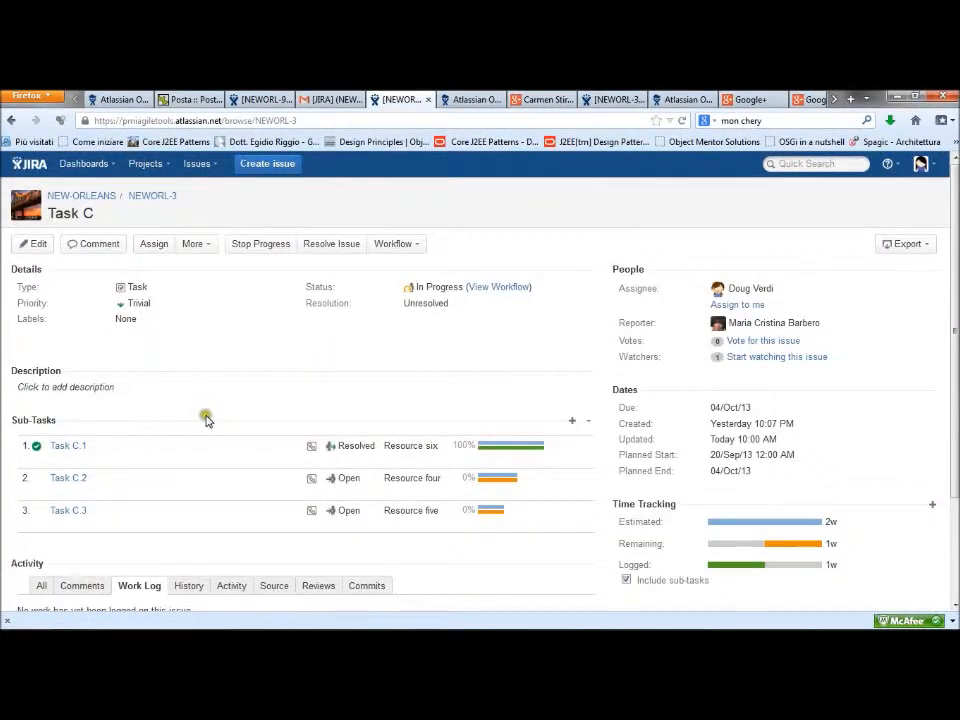